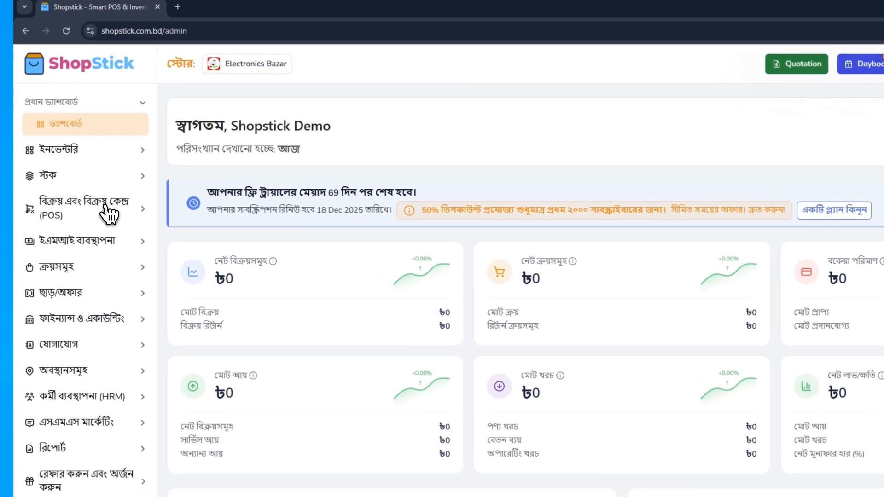
# Open the sales return list from the sales and POS section and view its search field
pyautogui.click(109, 213)
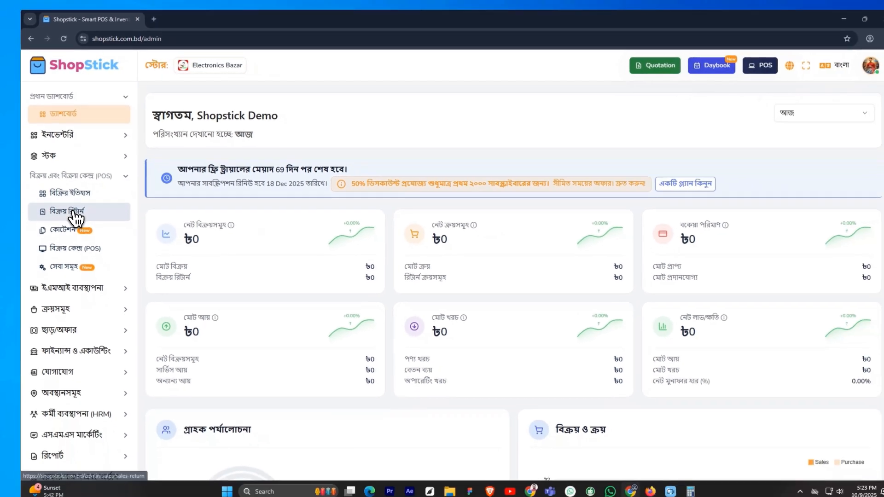
pyautogui.click(74, 208)
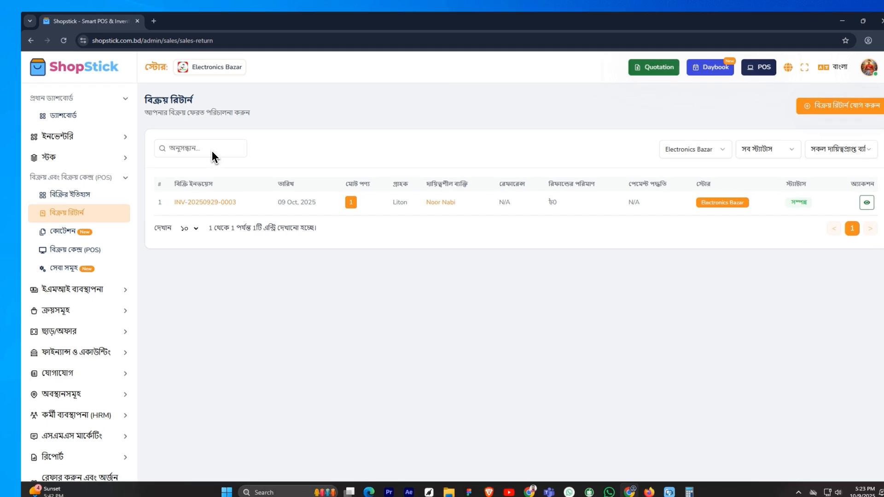
pyautogui.click(212, 151)
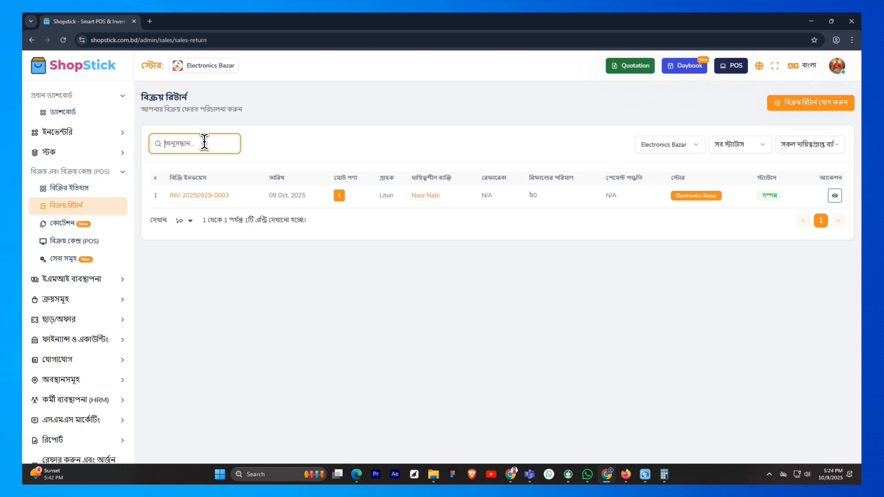
pyautogui.click(257, 144)
# Filter the sales returns by all stores (সব স্টোর) and look through the status and responsible person filter options
pyautogui.click(657, 147)
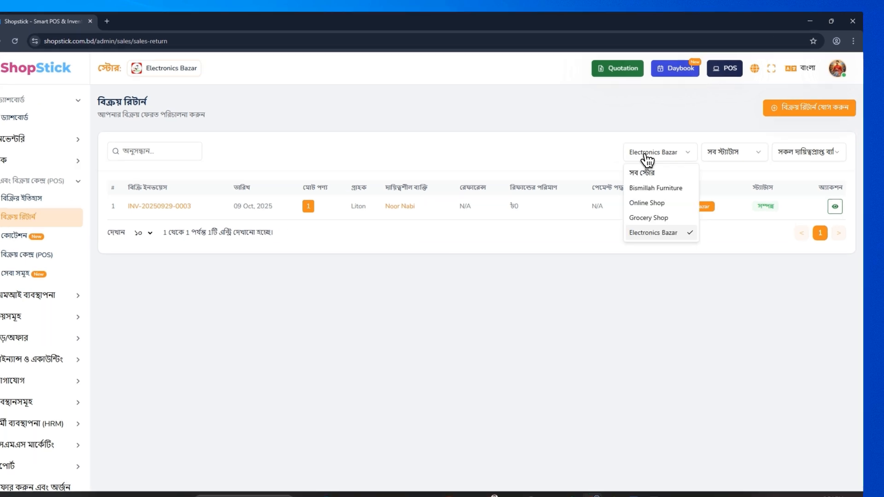
pyautogui.click(658, 162)
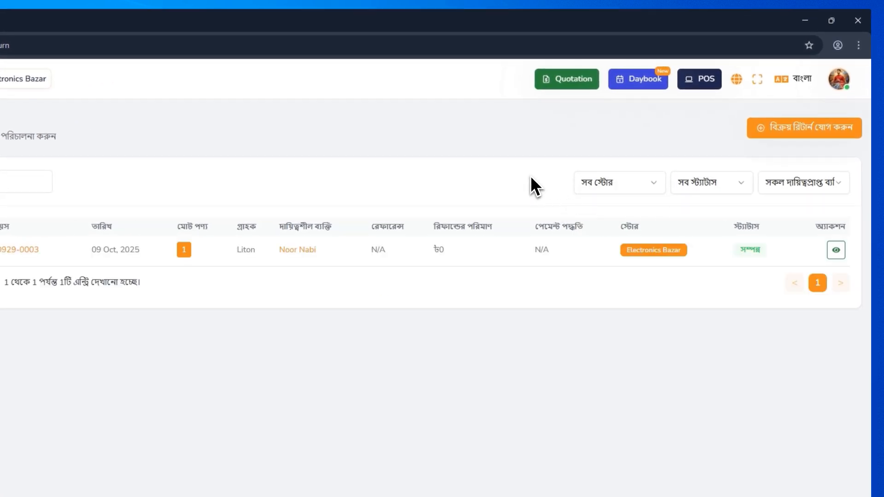
pyautogui.click(703, 188)
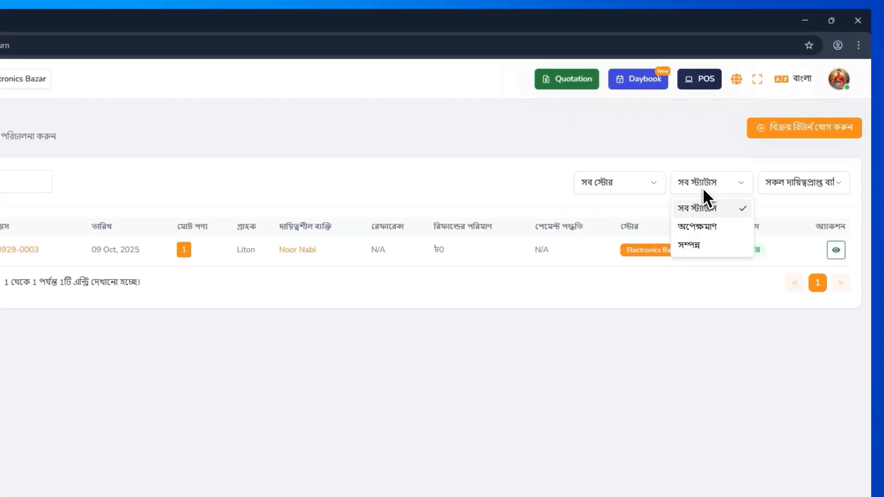
pyautogui.click(736, 164)
pyautogui.click(781, 184)
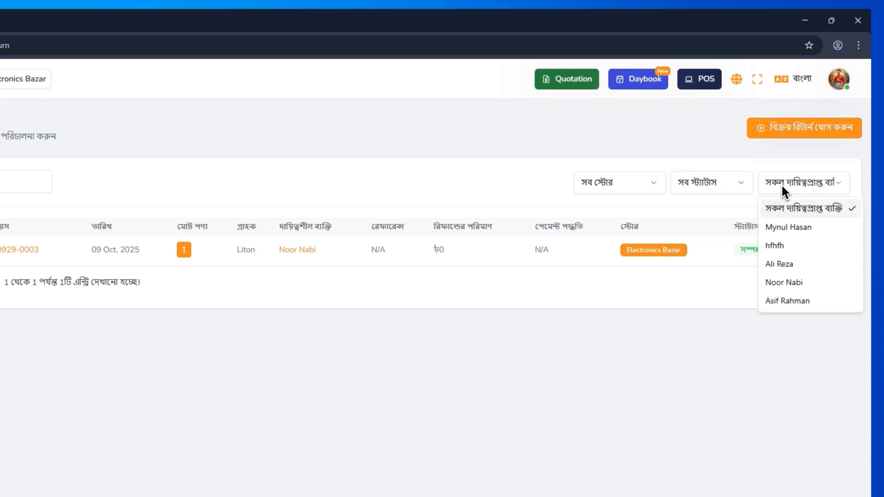
pyautogui.click(557, 164)
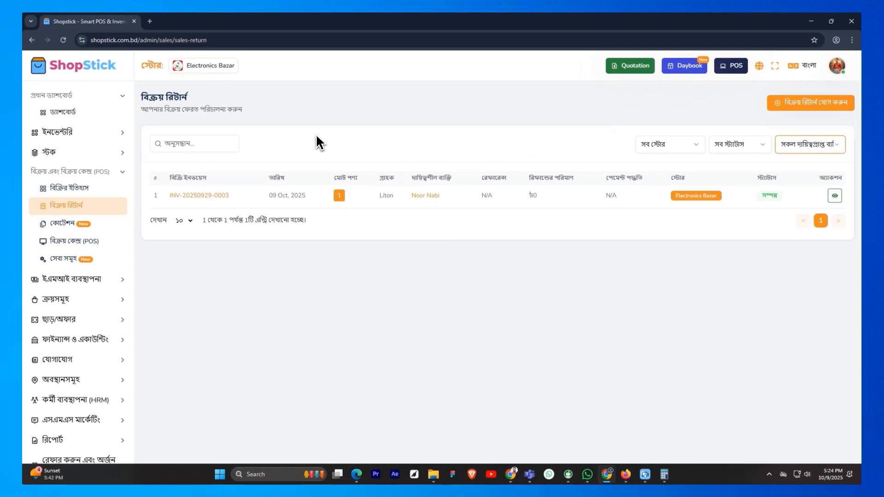
# Examine the details of the listed completed sales return, including its product and refund amount, and go back to the list
pyautogui.click(175, 199)
pyautogui.click(835, 196)
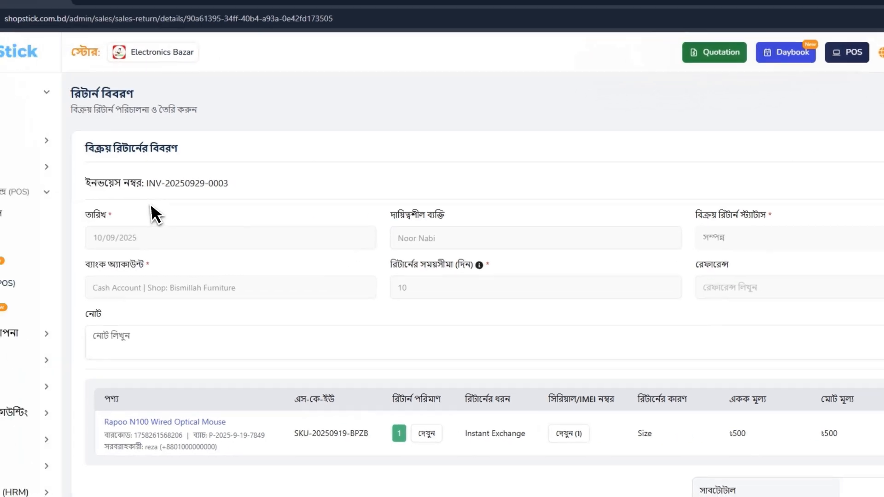
pyautogui.scroll(-2, 201, 271)
pyautogui.scroll(2, 277, 346)
pyautogui.scroll(-2, 278, 345)
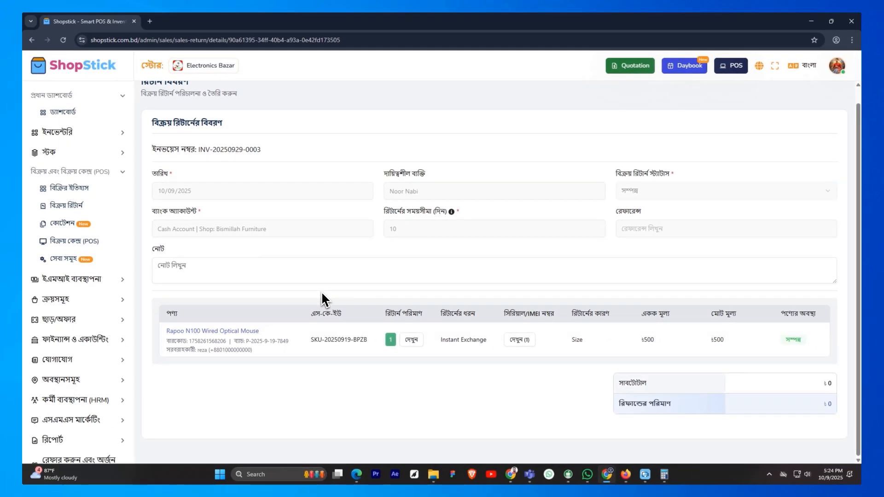
pyautogui.scroll(1, 321, 297)
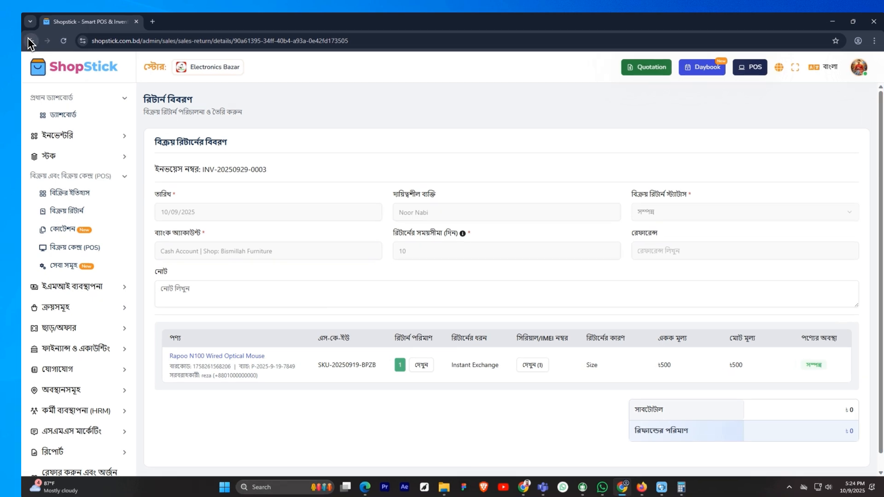
pyautogui.click(28, 39)
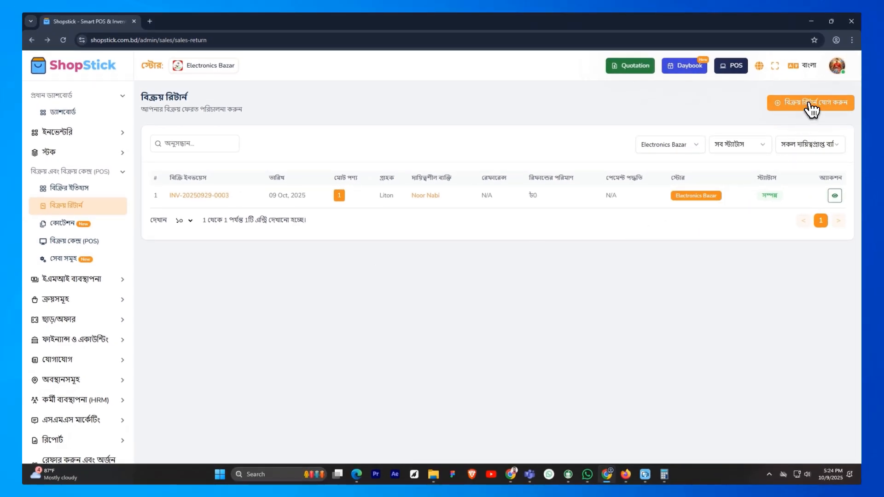
# Start a new sales return and select the second invoice offered as the order being returned
pyautogui.click(810, 103)
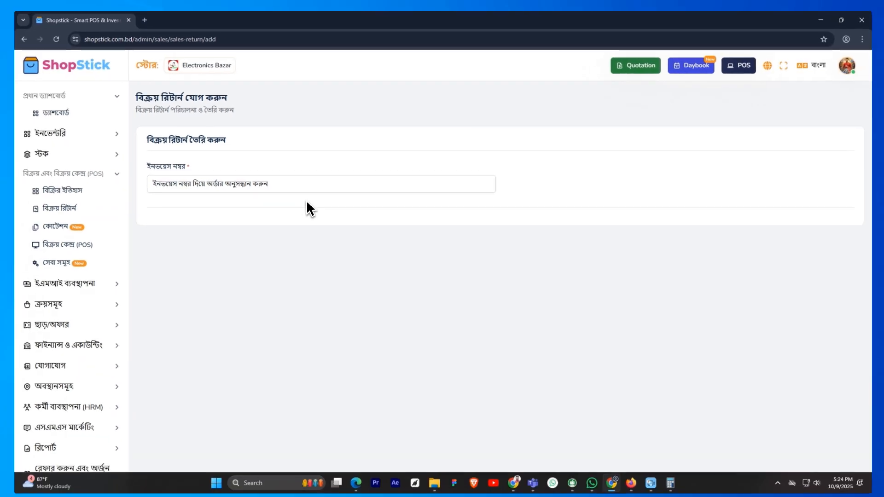
pyautogui.click(275, 183)
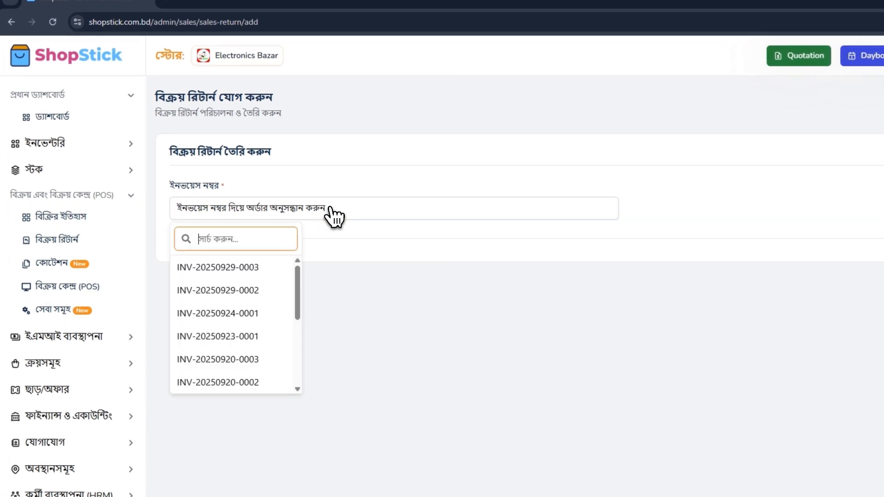
pyautogui.click(235, 300)
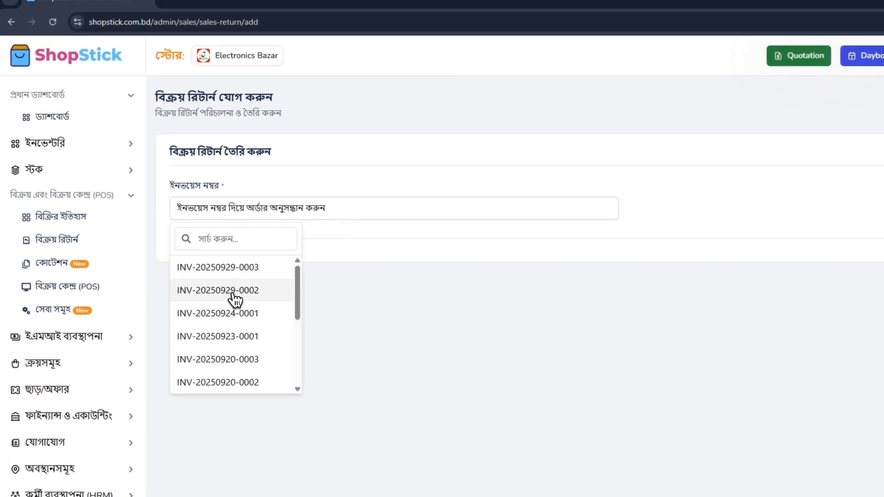
pyautogui.click(235, 301)
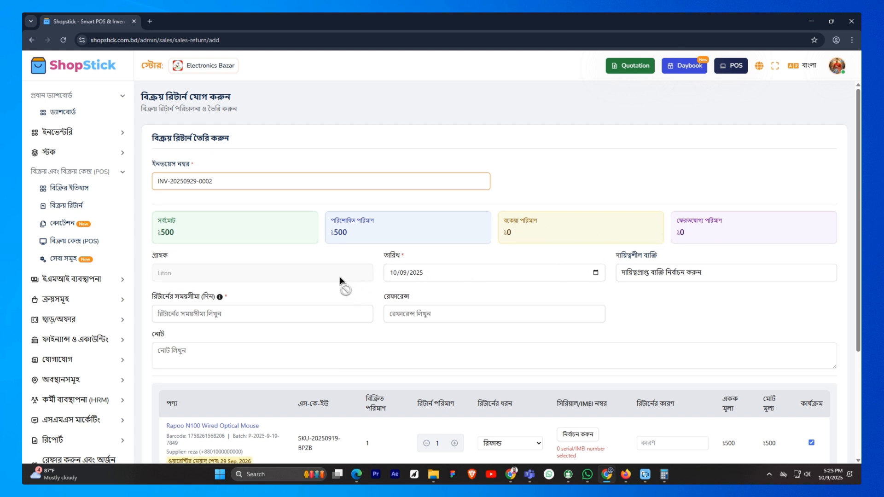
# Assign the responsible person and set the return time limit to 1 day, leaving the reference and note blank
pyautogui.scroll(-1, 343, 276)
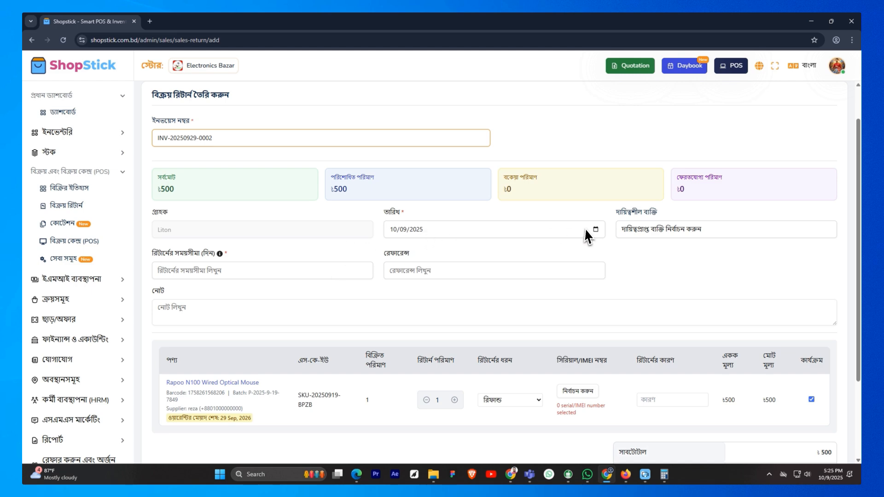
pyautogui.click(642, 232)
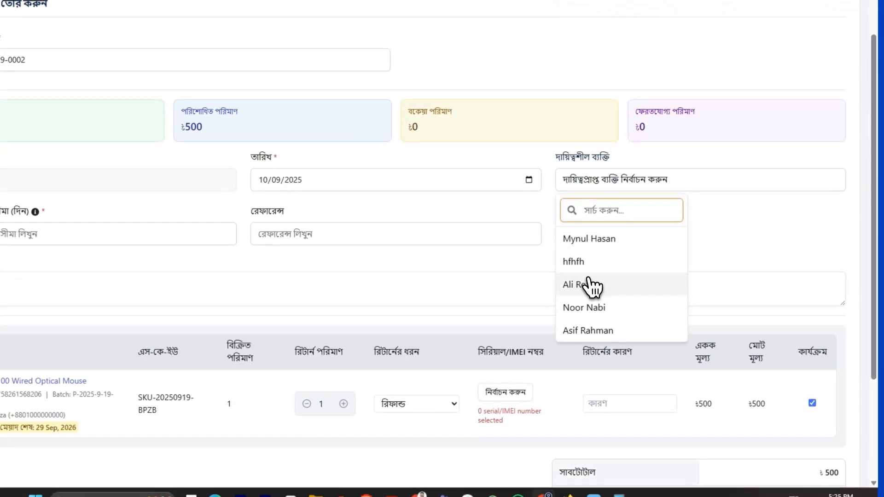
pyautogui.click(584, 308)
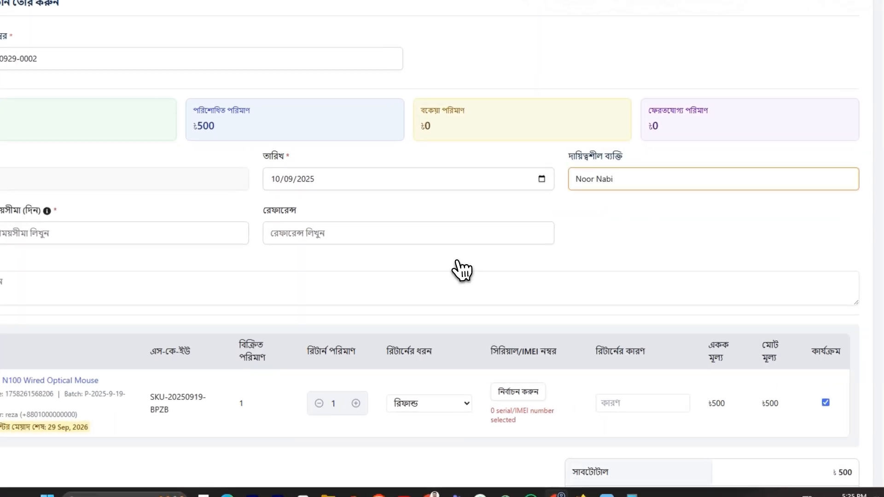
pyautogui.click(10, 237)
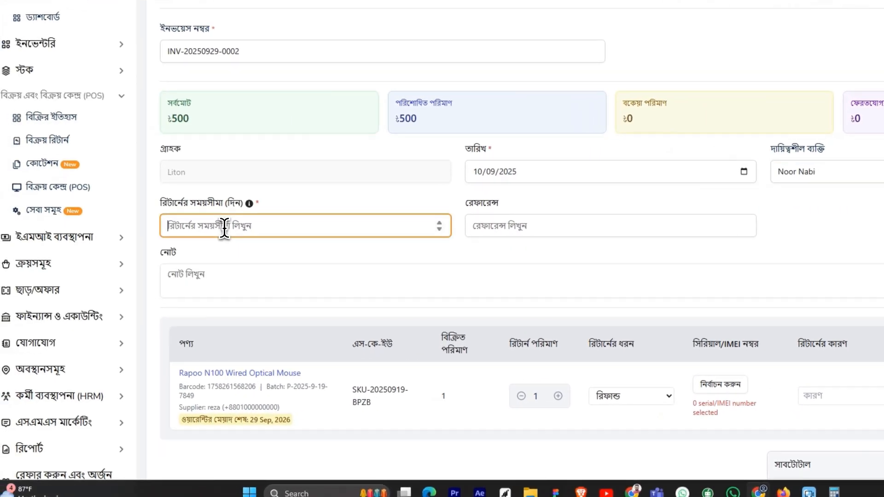
pyautogui.write('1')
pyautogui.click(451, 258)
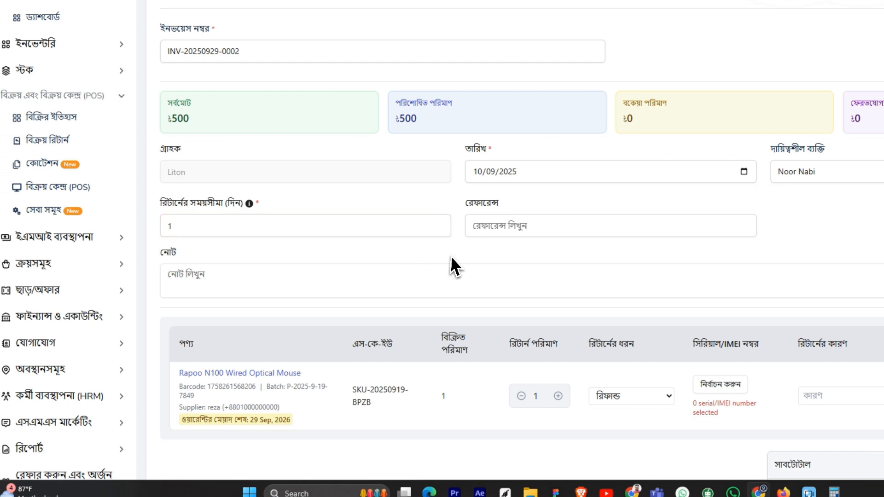
pyautogui.click(498, 230)
pyautogui.click(339, 271)
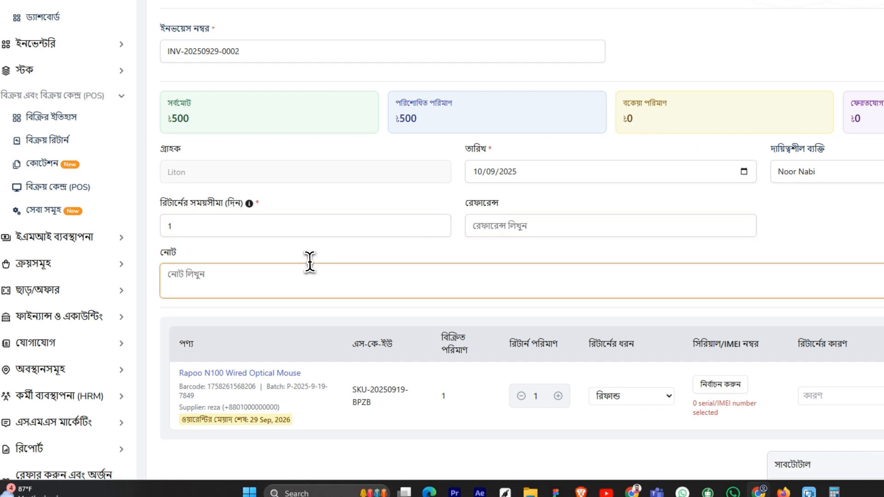
# Select serial/IMEI number 2 for the returned Rapoo N100 Wired Optical Mouse
pyautogui.scroll(-3, 310, 262)
pyautogui.click(306, 198)
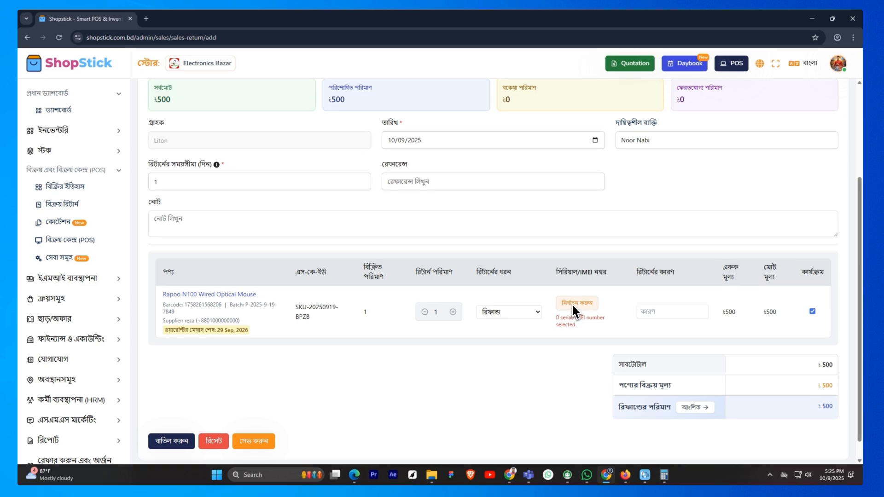
pyautogui.click(575, 304)
pyautogui.click(371, 211)
pyautogui.click(279, 177)
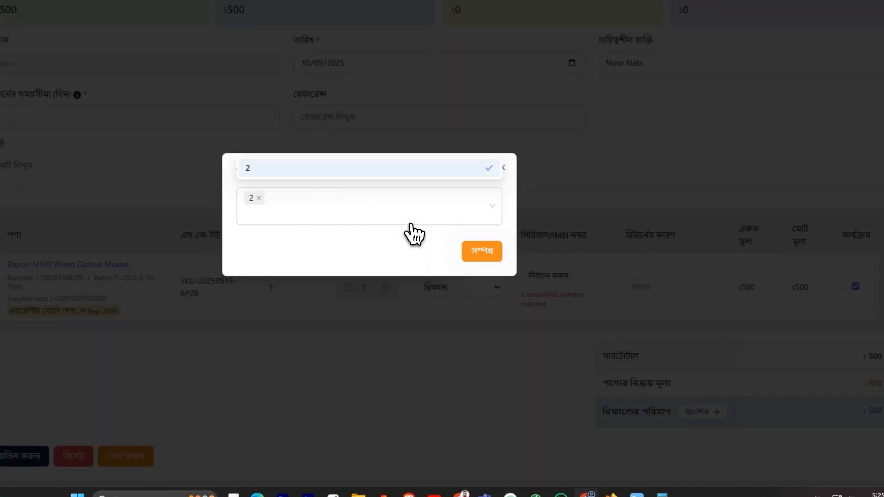
pyautogui.click(481, 256)
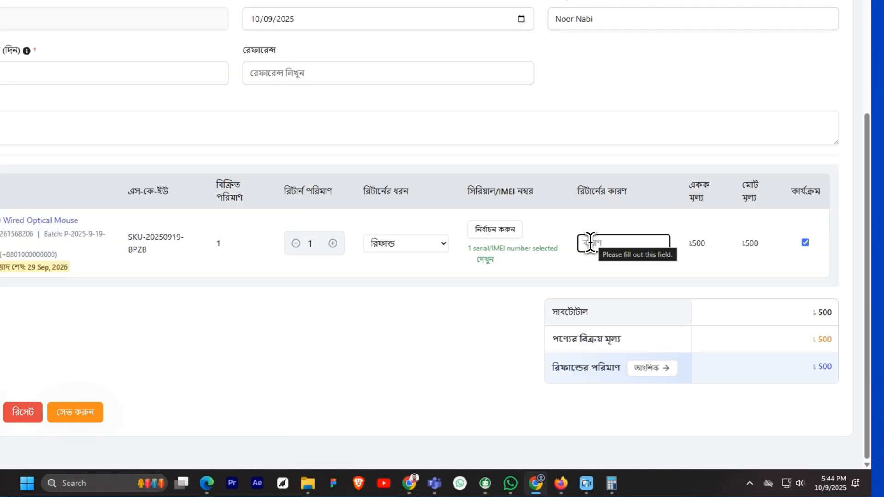
# Enter "Damaged Product" as the return reason for the mouse
pyautogui.click(640, 287)
pyautogui.write('Damaged Product')
pyautogui.click(691, 251)
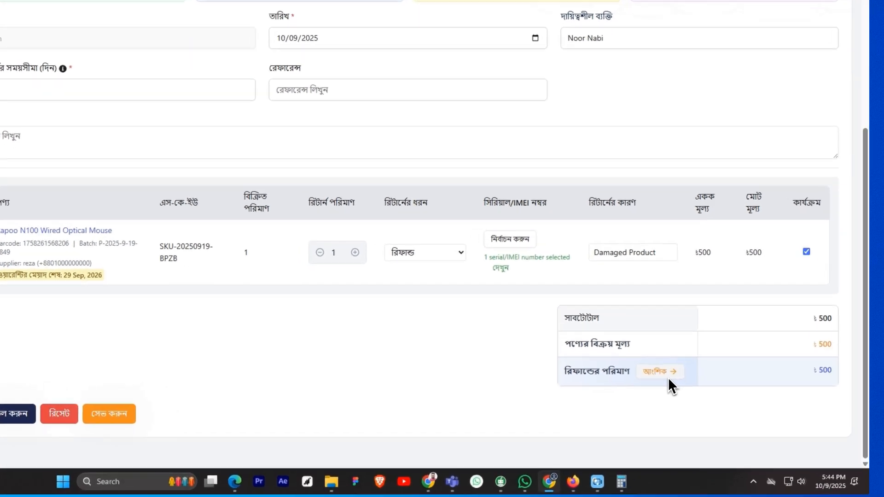
# Switch the refund to partial with an amount of 100 and save the sales return
pyautogui.click(701, 391)
pyautogui.click(749, 410)
pyautogui.write('100')
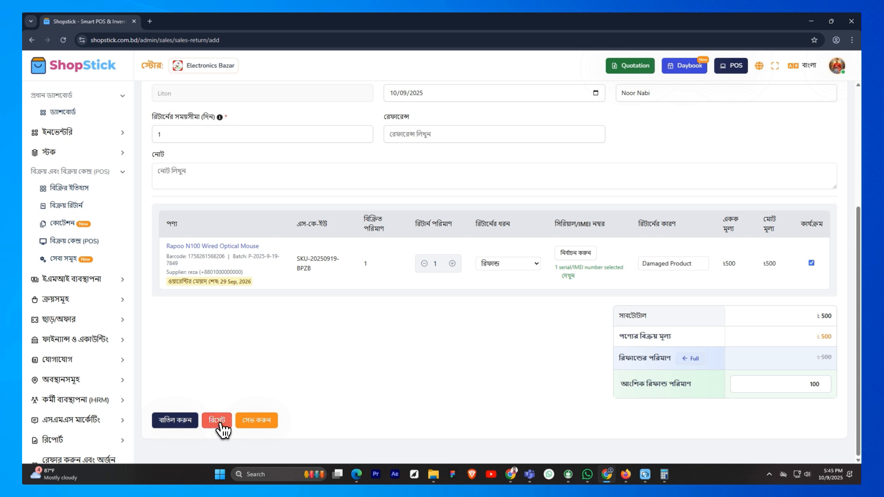
pyautogui.click(262, 424)
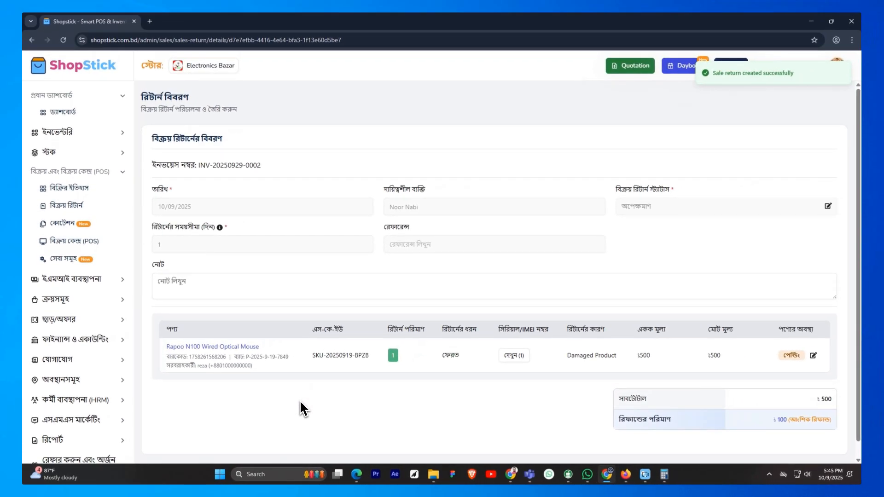
pyautogui.scroll(-1, 358, 367)
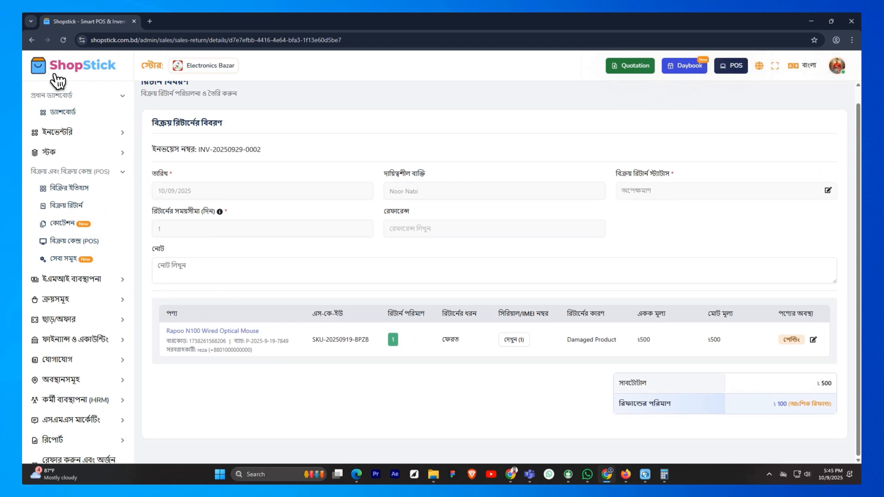